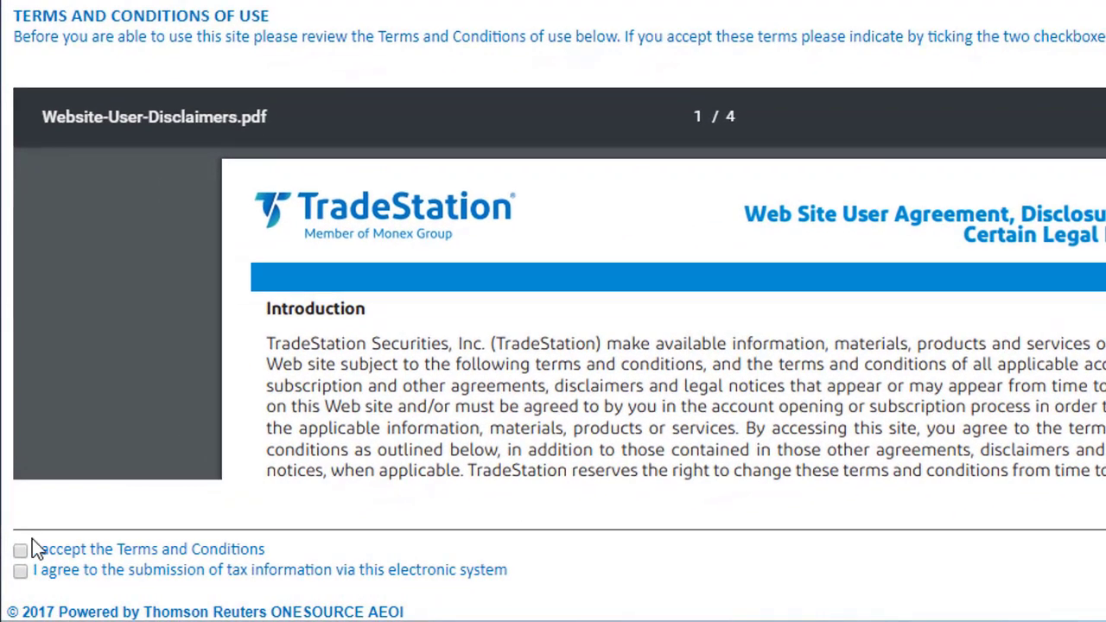
Accept the Terms and Conditions, agree to electronic submission of tax information, and continue to the home page.
click(20, 551)
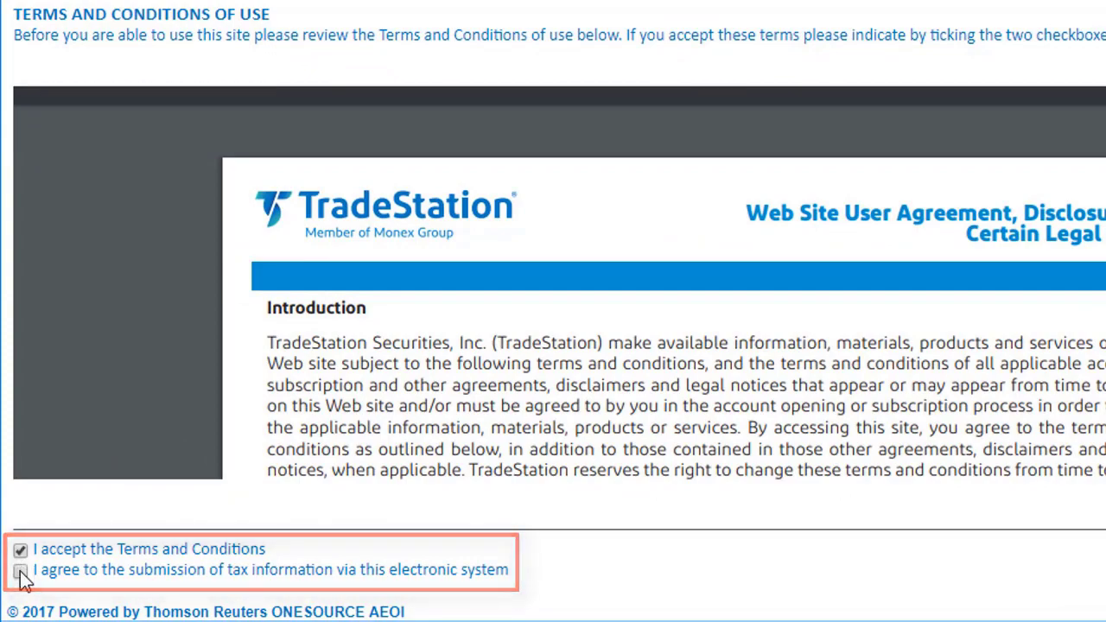
click(20, 572)
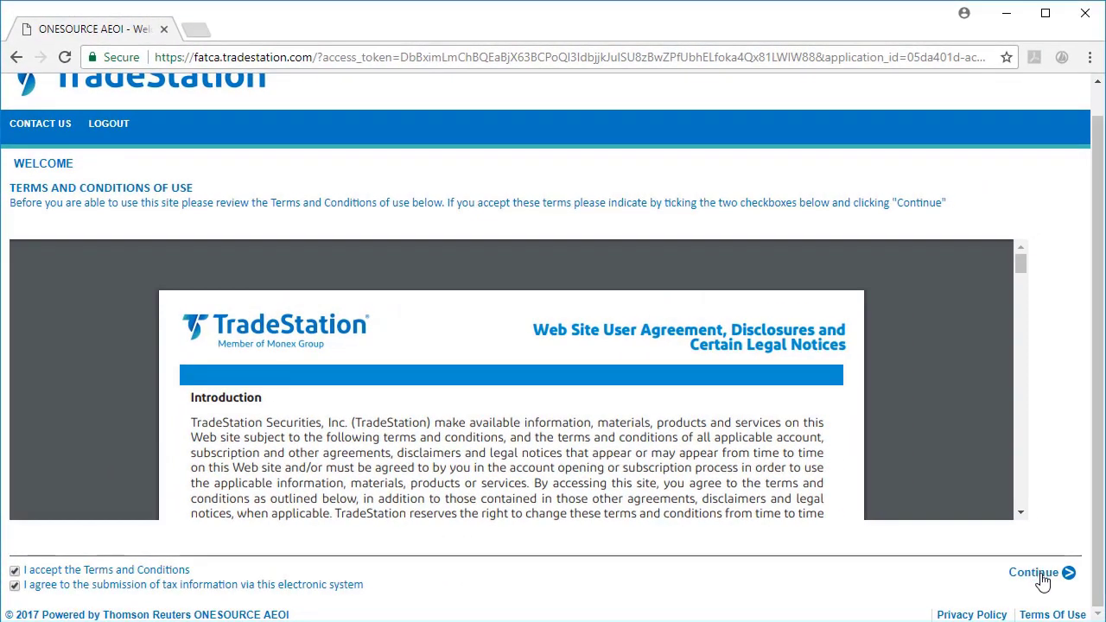
click(1037, 573)
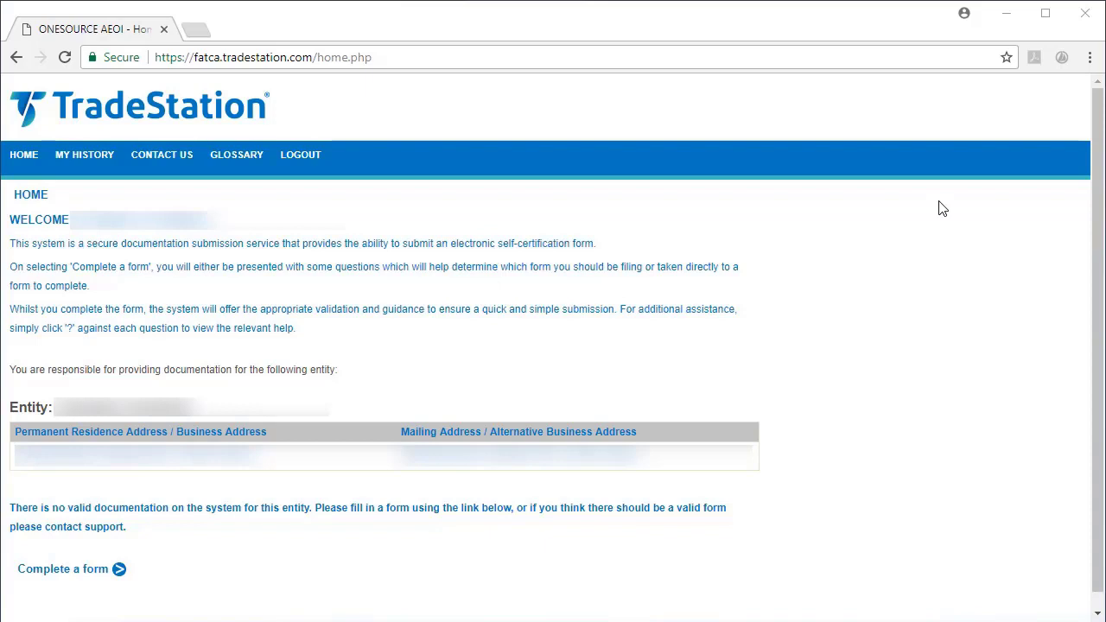
Start completing a form for the listed entity and set the filer type to Individual.
click(79, 576)
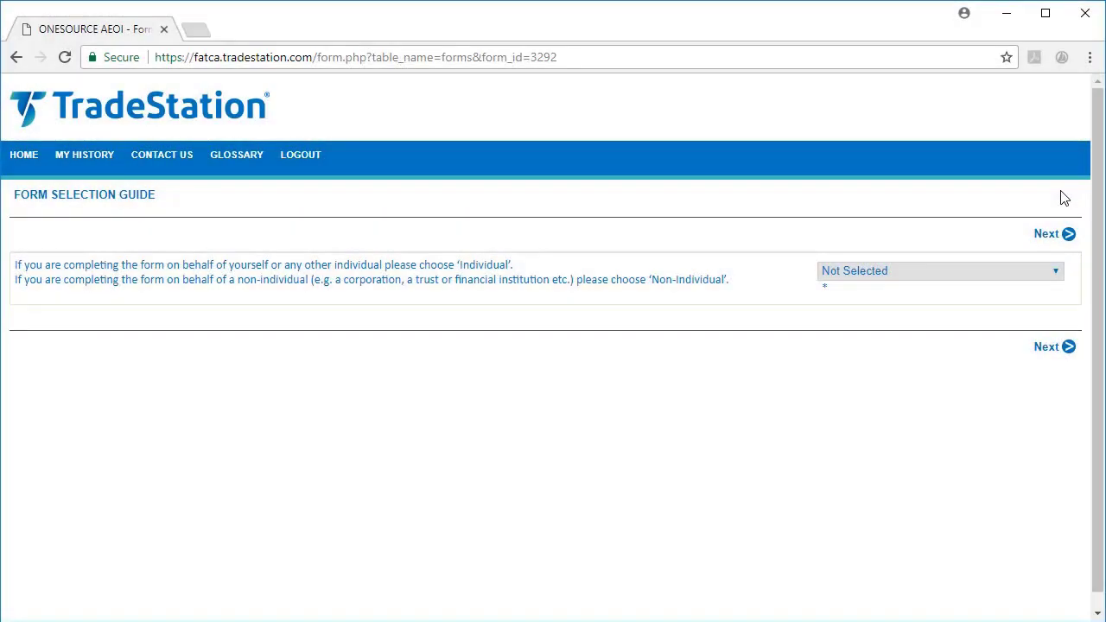
click(1055, 272)
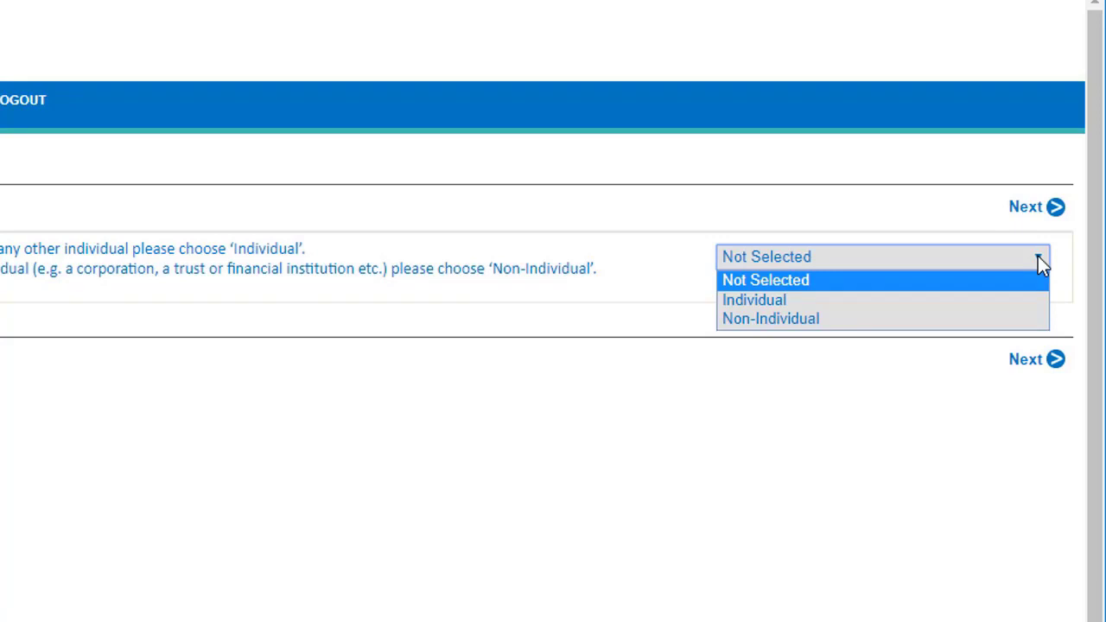
click(1042, 301)
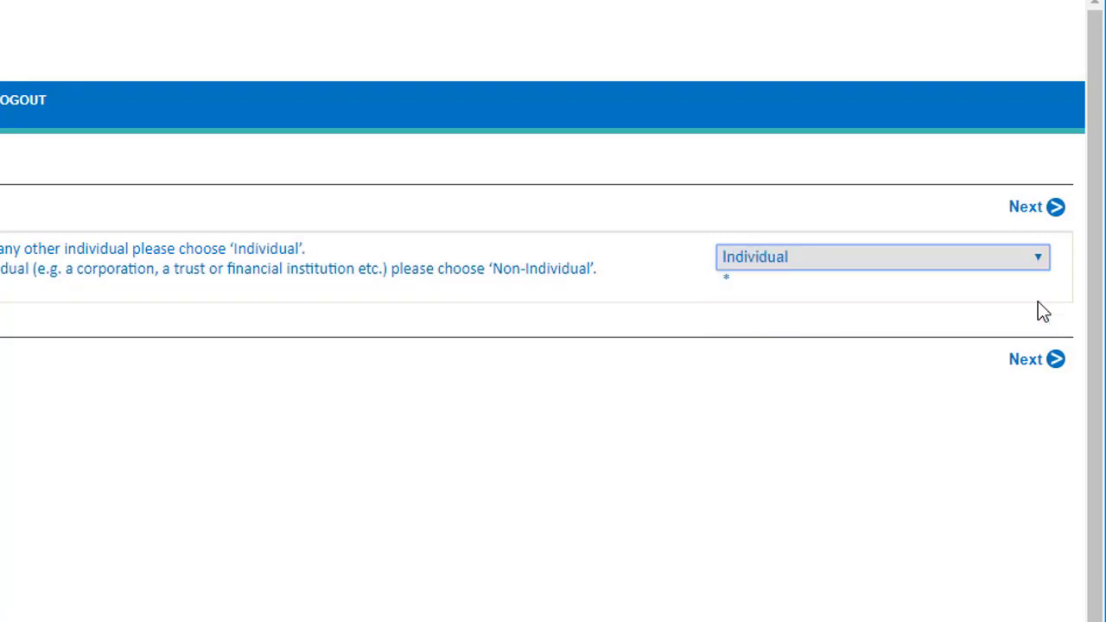
click(1036, 372)
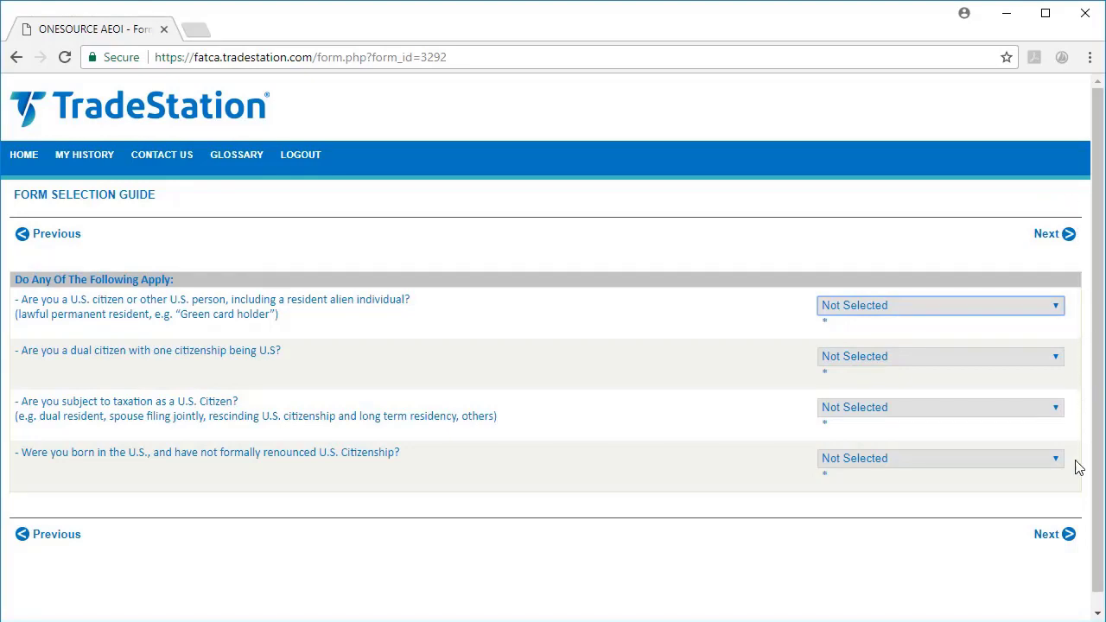
Proceed past the U.S. status questions, consult the help on effectively connected income, and continue past that question.
click(1068, 536)
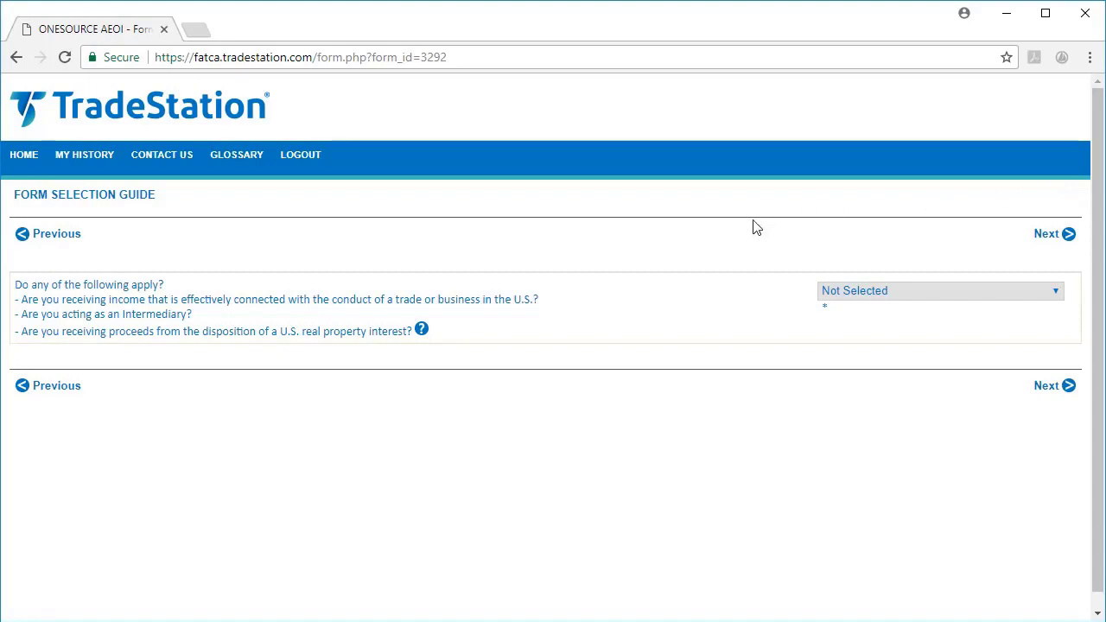
click(422, 331)
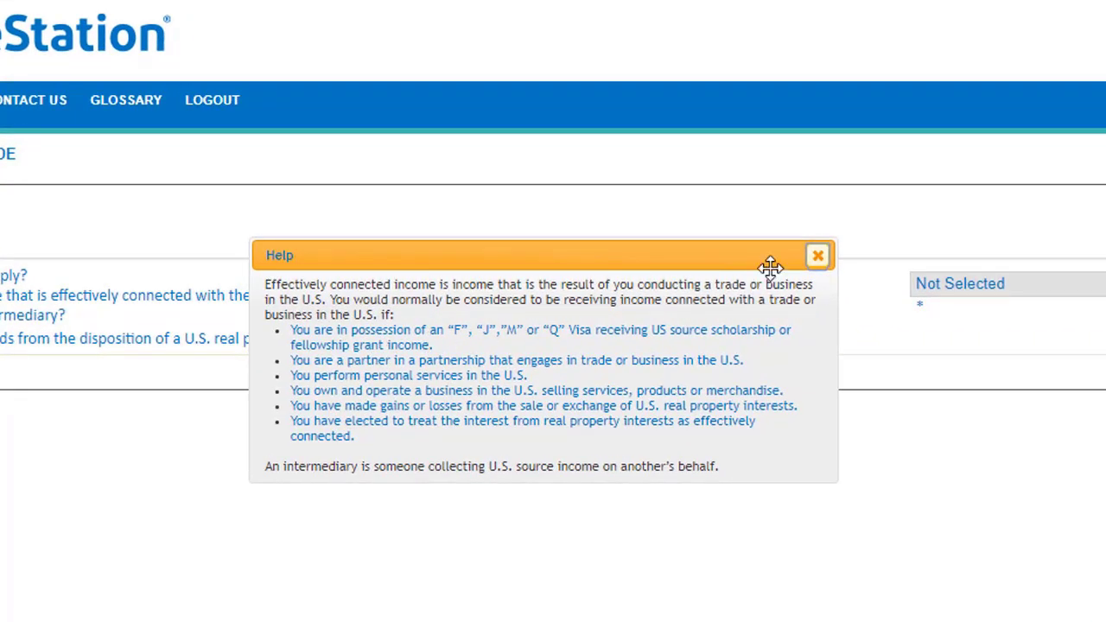
click(822, 259)
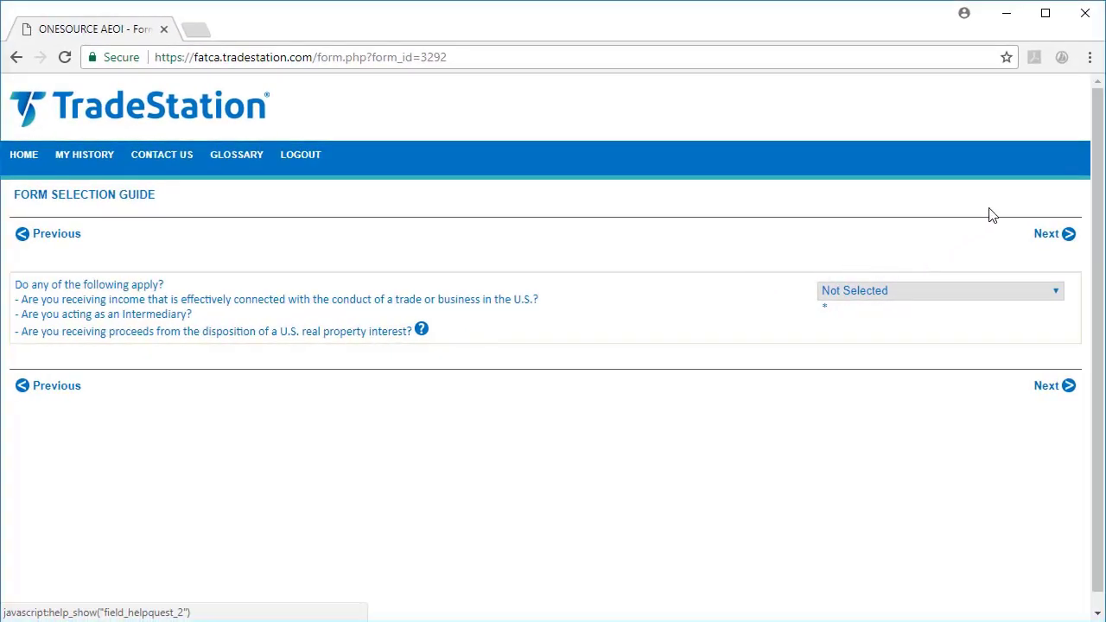
click(1062, 393)
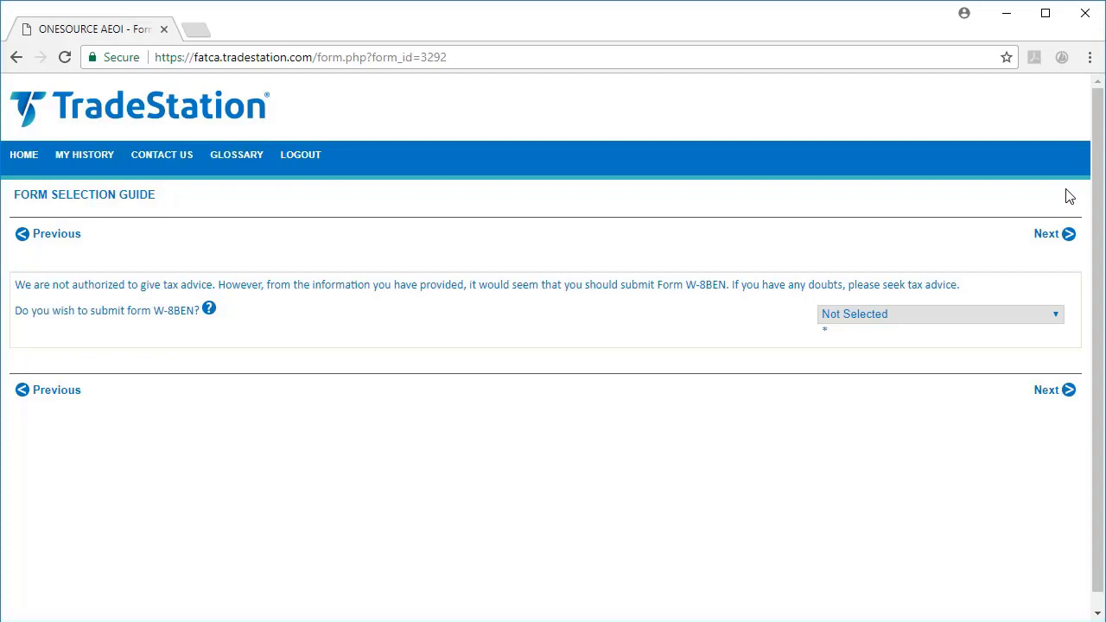
Answer Yes to submitting form W-8BEN and proceed to Part I.
click(1049, 314)
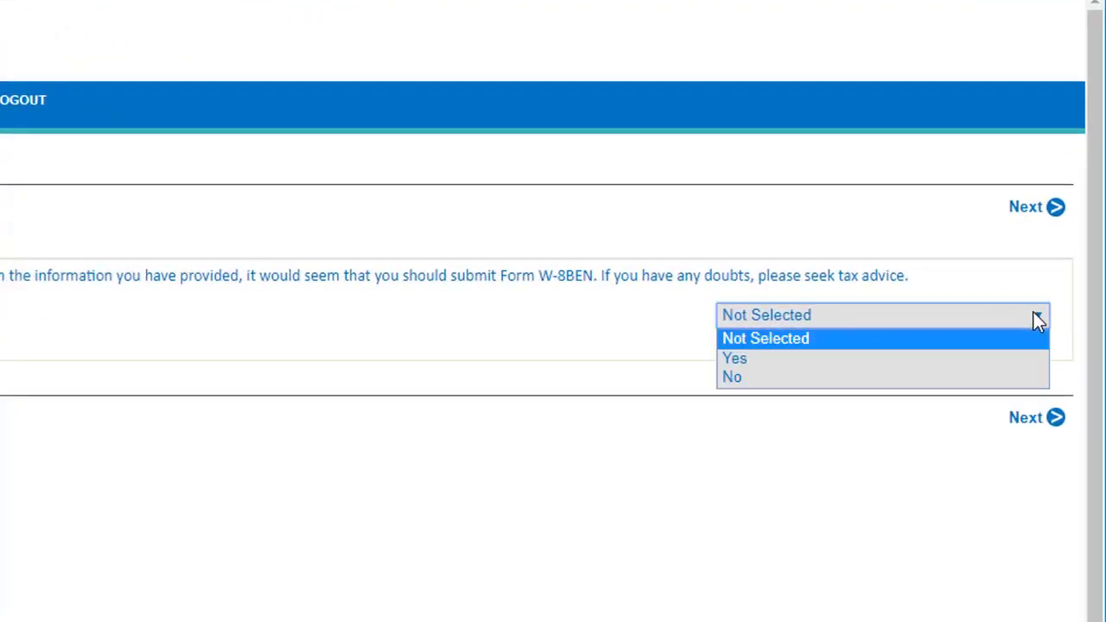
click(904, 357)
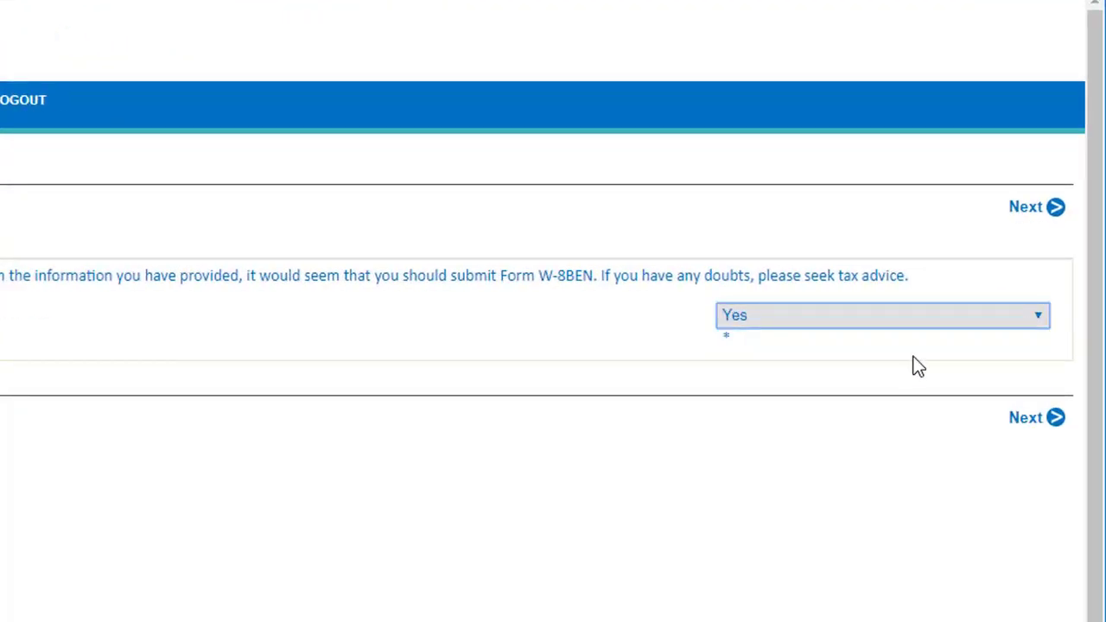
click(1045, 423)
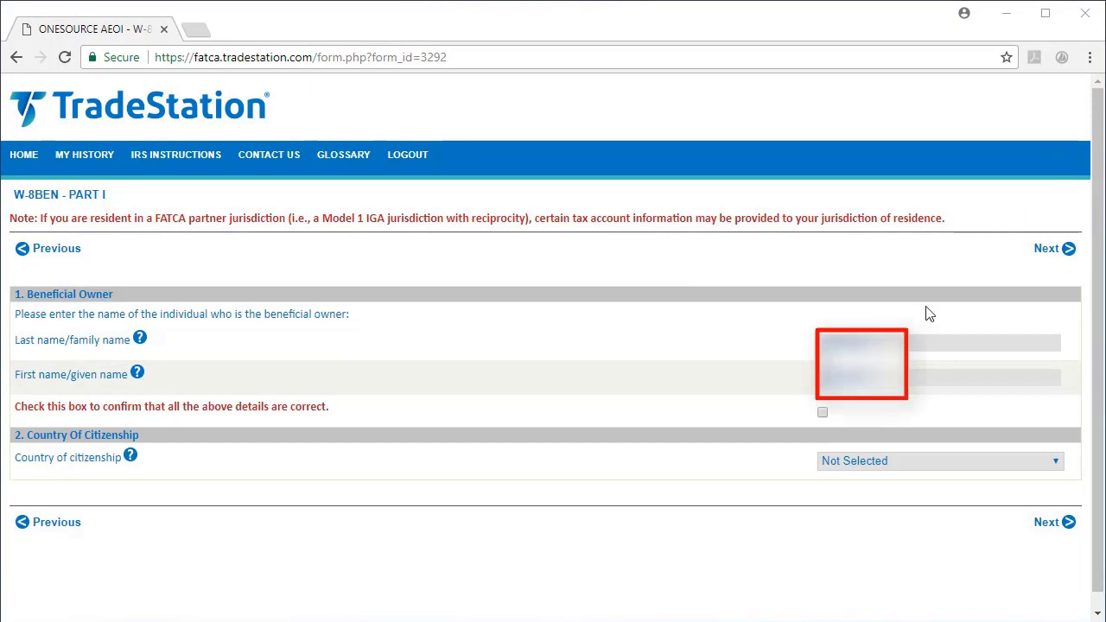
Confirm the beneficial owner's name details and proceed past the country of citizenship and permanent residence country questions.
click(823, 414)
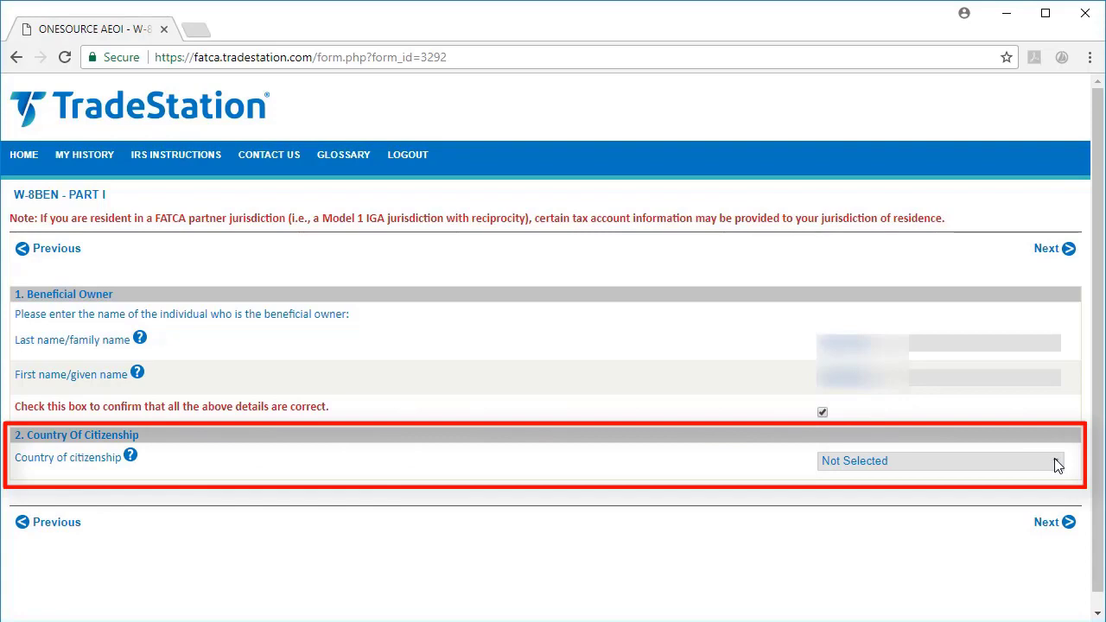
click(1069, 524)
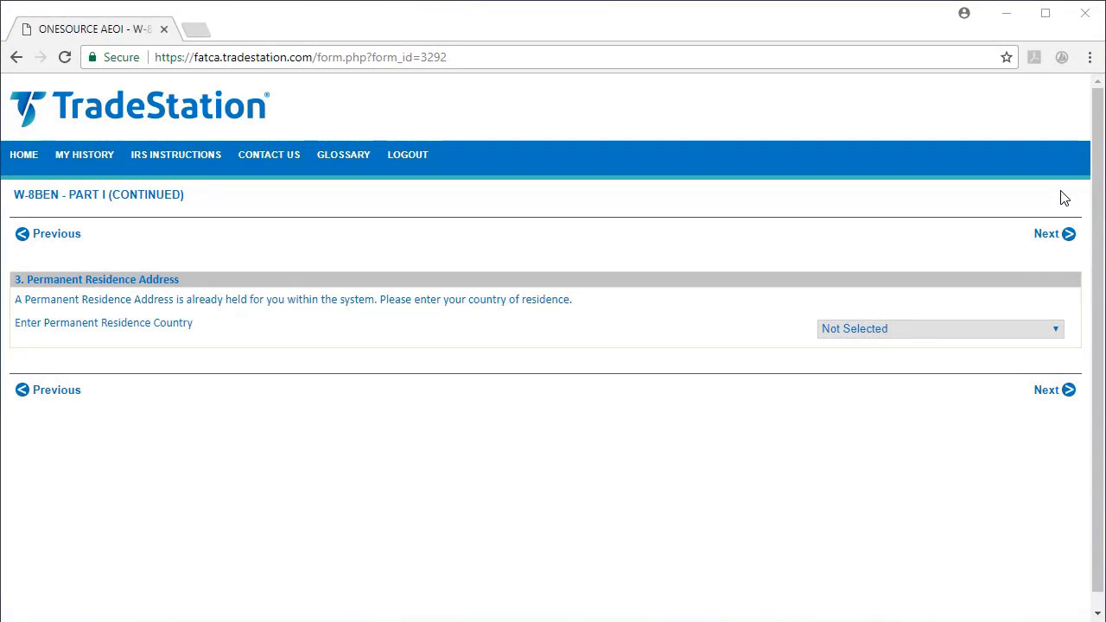
click(1050, 403)
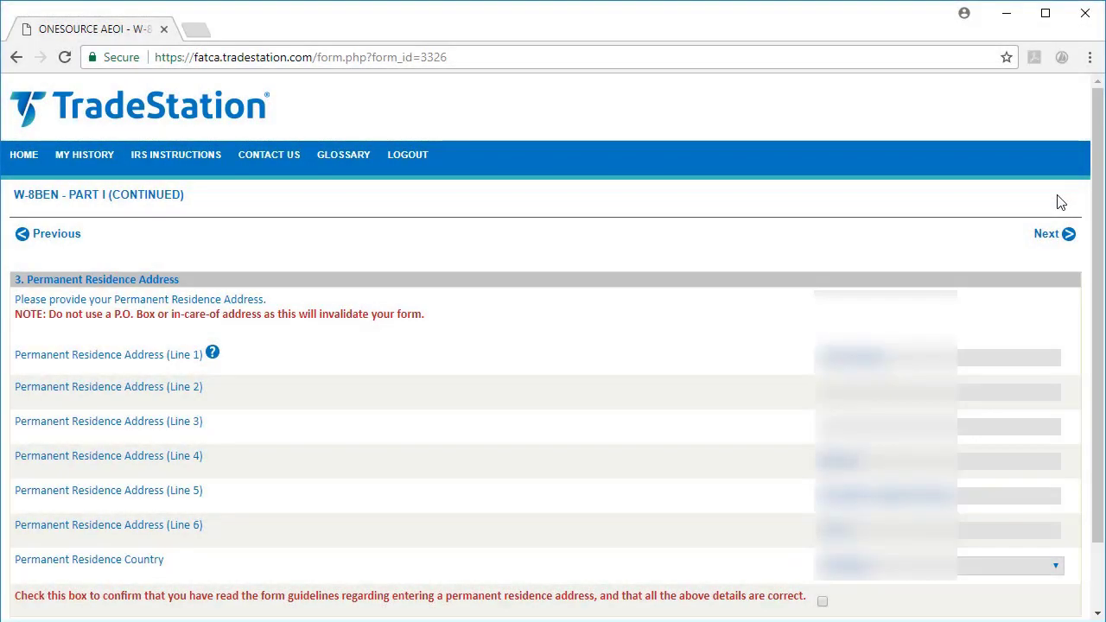
Confirm that the permanent residence address details are correct and proceed to the mailing address.
scroll(1060, 202, down, 1)
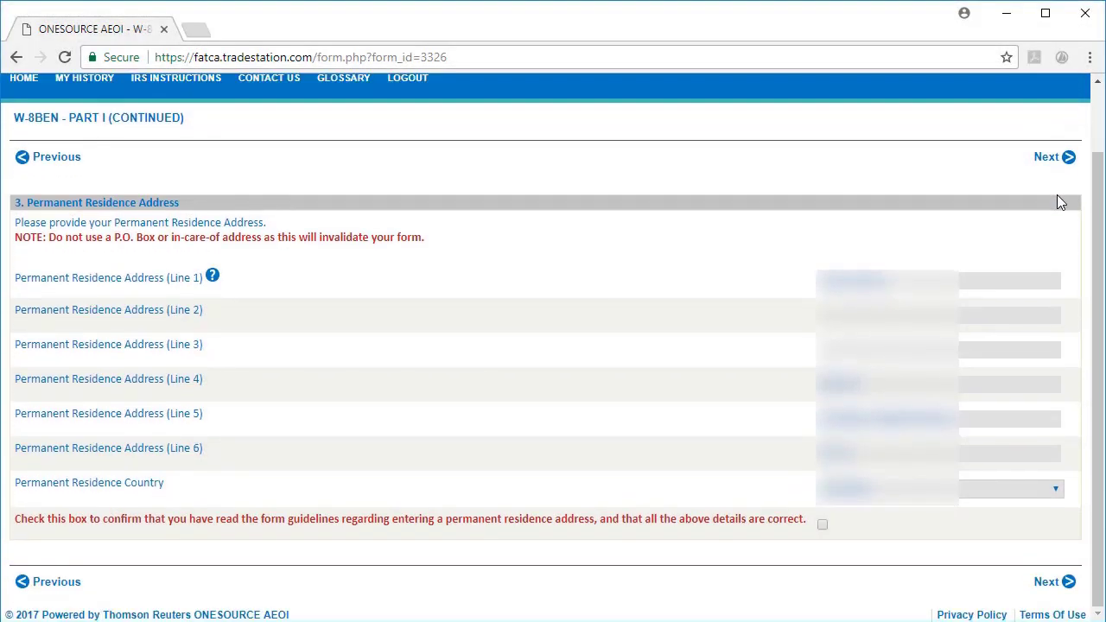
click(822, 525)
click(1068, 584)
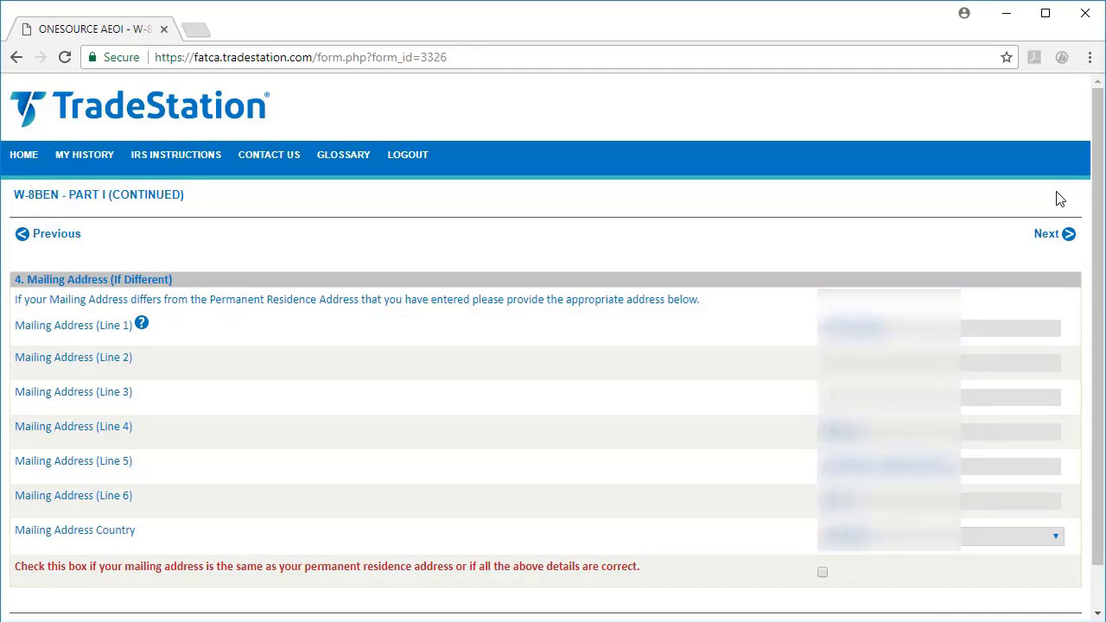
Confirm the mailing address as correct or the same as the permanent residence address, and continue.
click(822, 571)
scroll(1009, 593, down, 1)
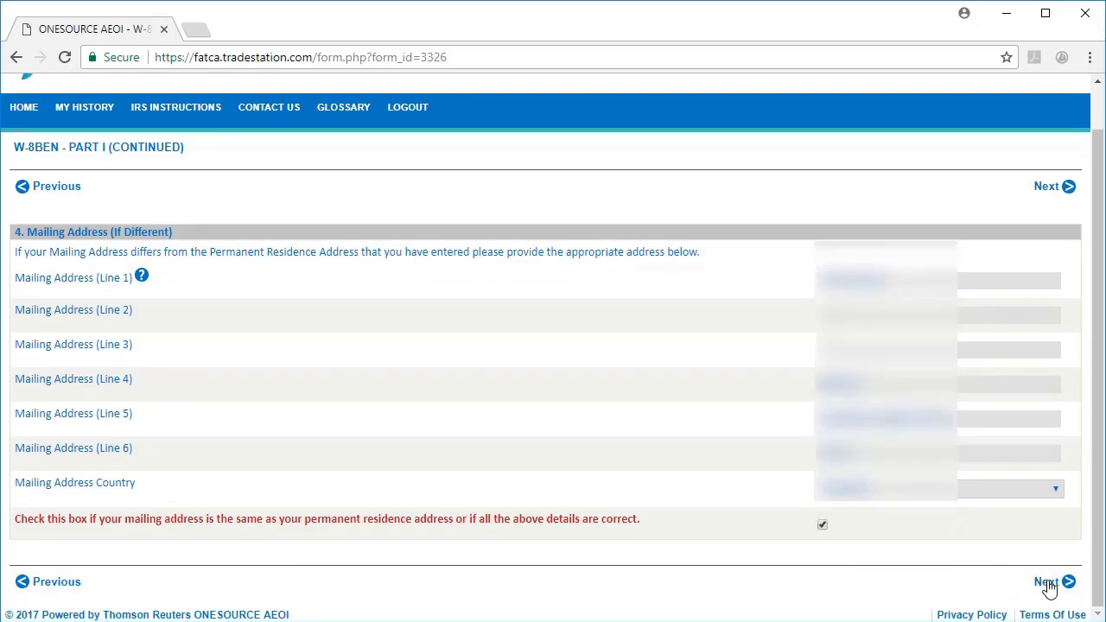
click(1048, 586)
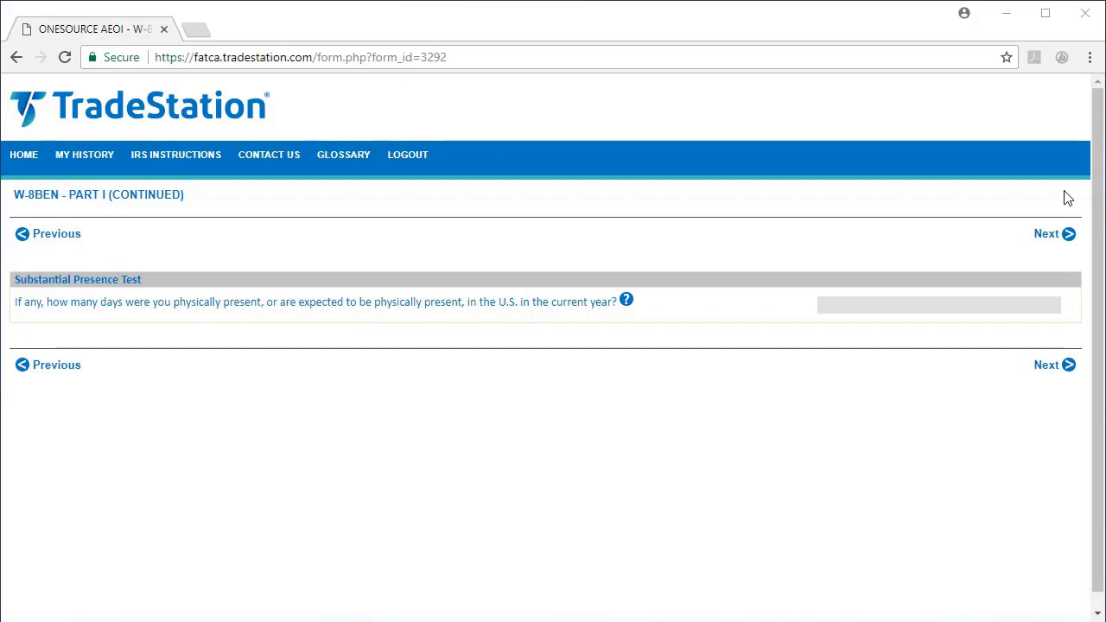
Proceed past the Substantial Presence Test and acknowledge warnings EX507 and EX505 on the tax identification page to continue.
click(1066, 367)
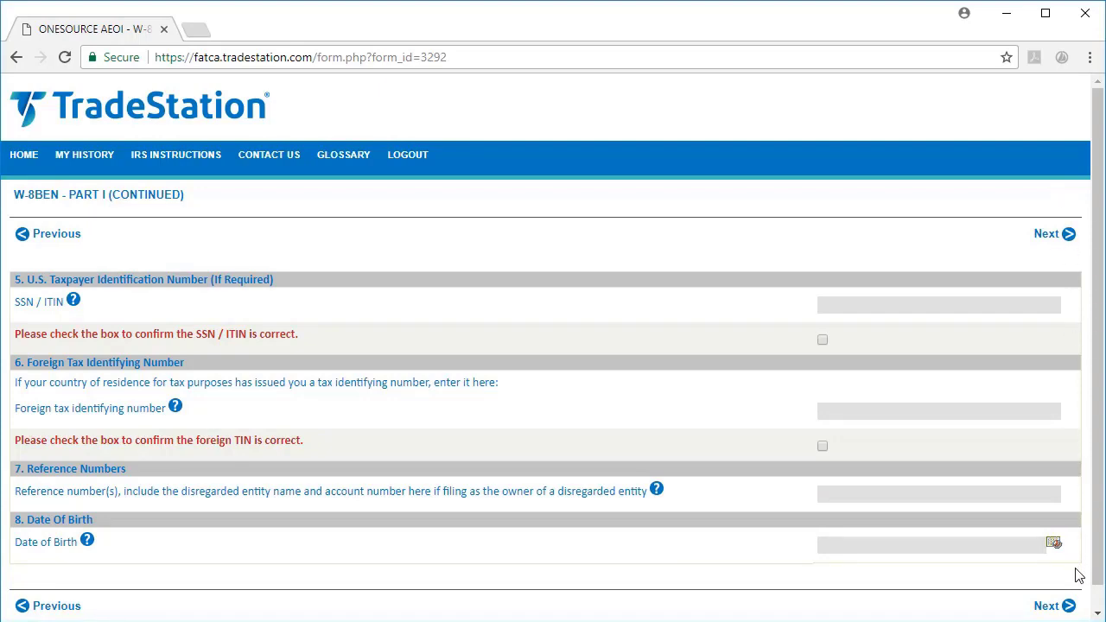
click(1067, 606)
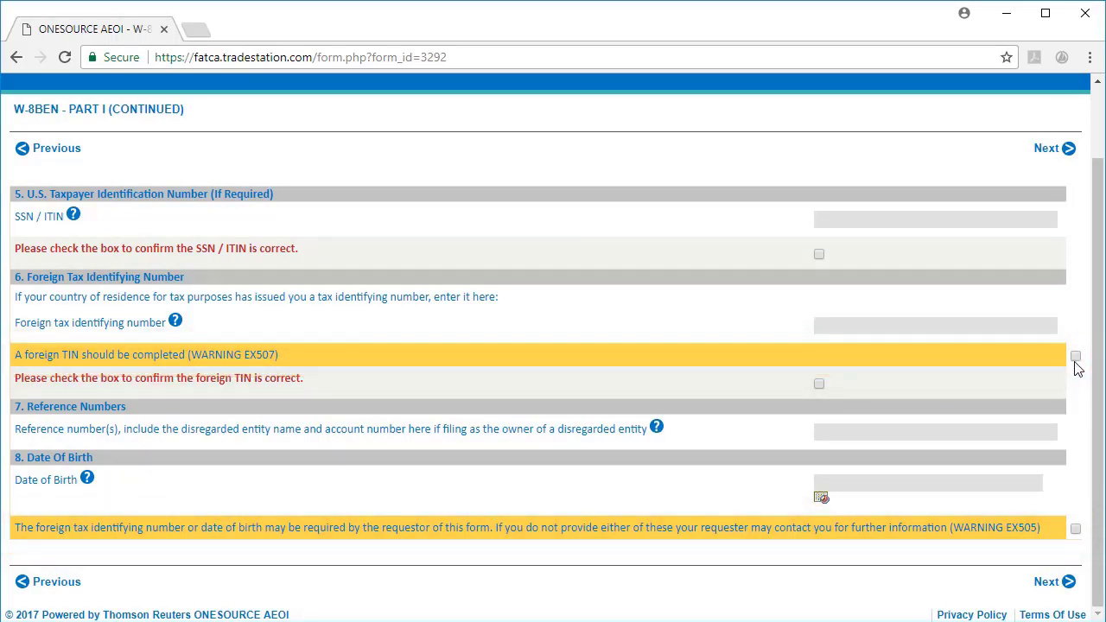
click(1075, 356)
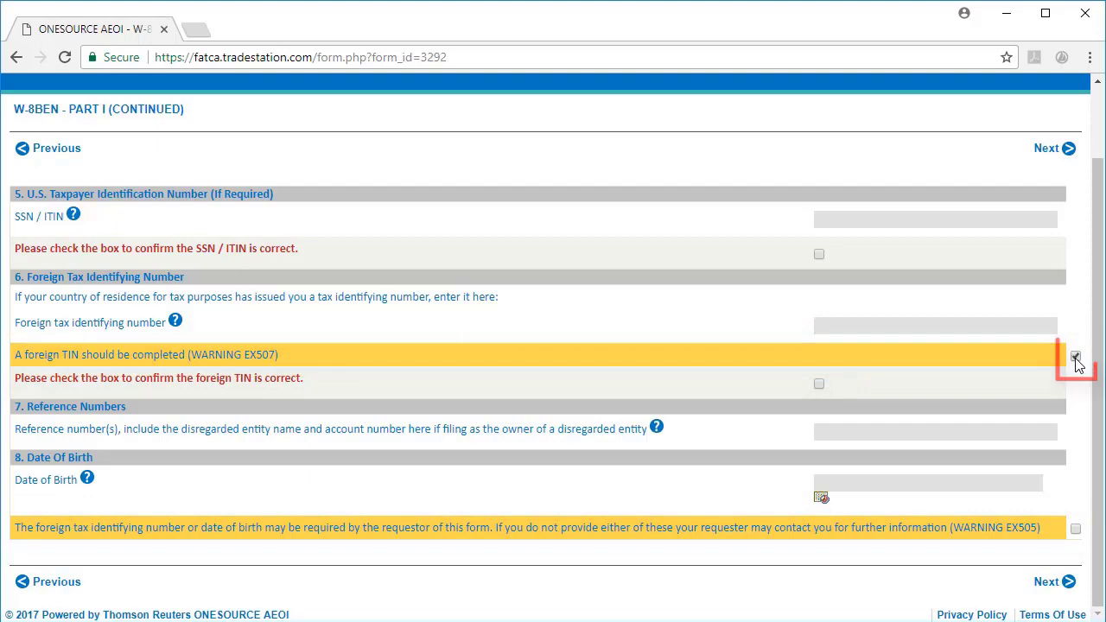
click(1075, 529)
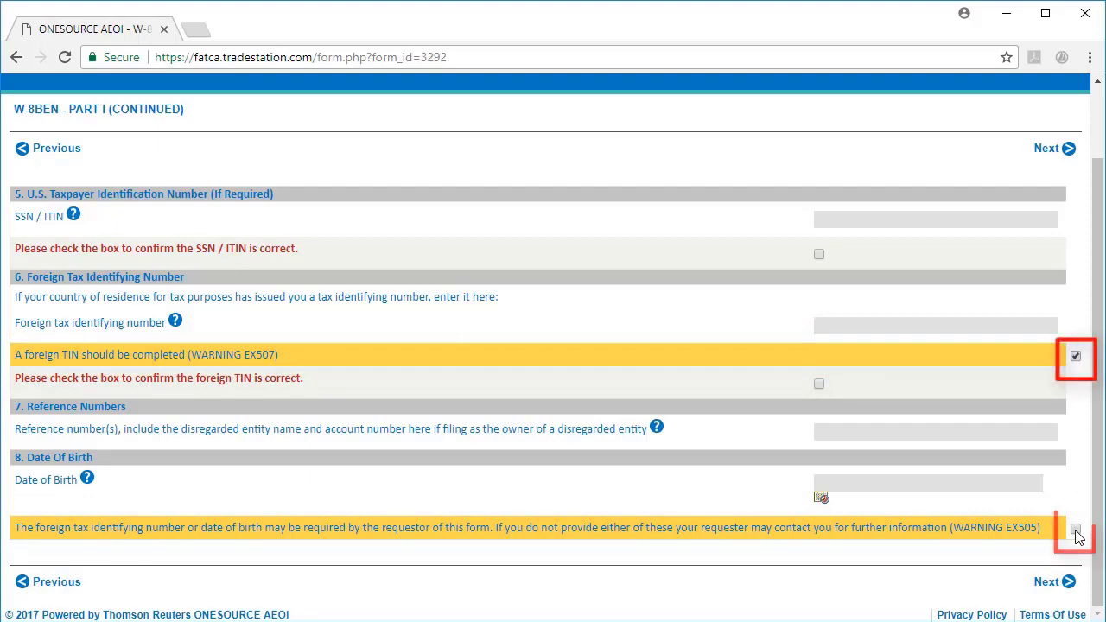
click(1068, 582)
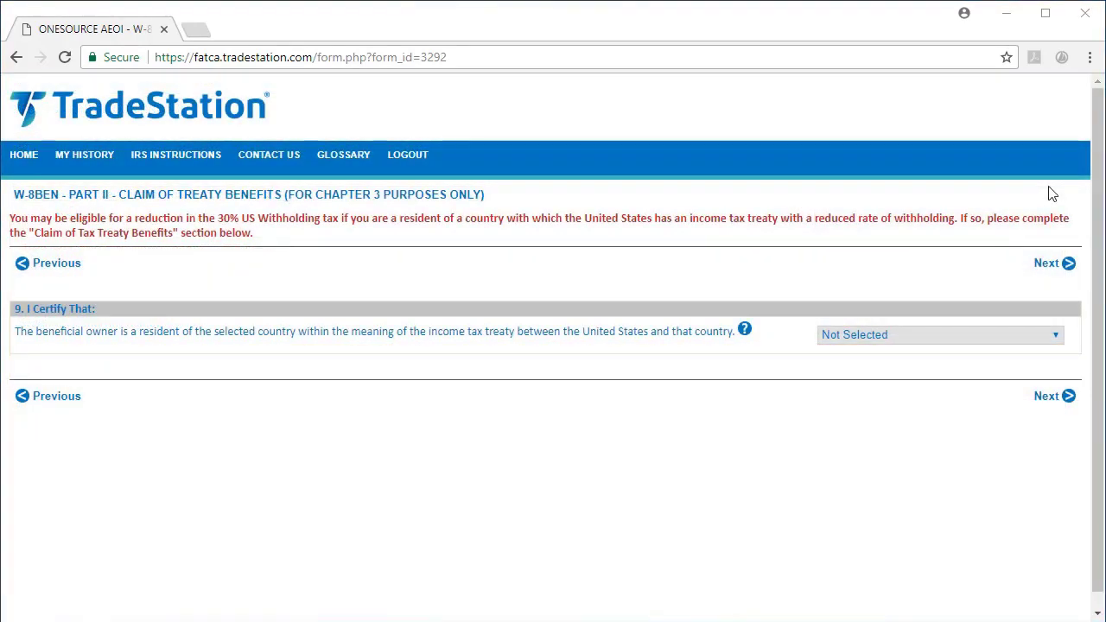
Proceed through the Part II treaty residency, special rates and conditions, and attachments pages to the form review.
click(1061, 399)
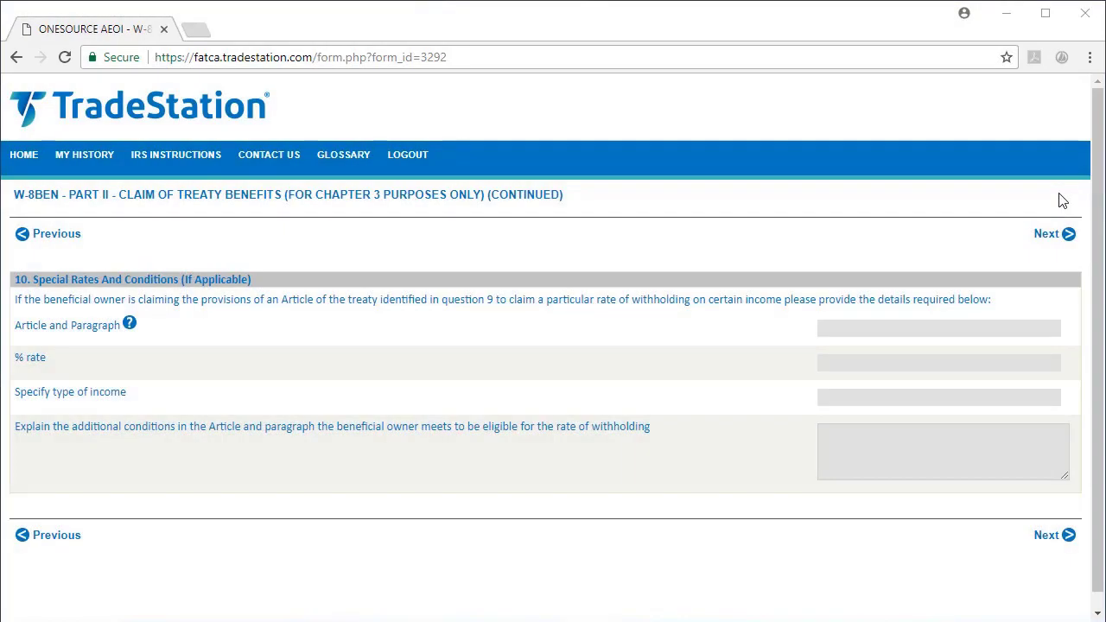
click(1056, 542)
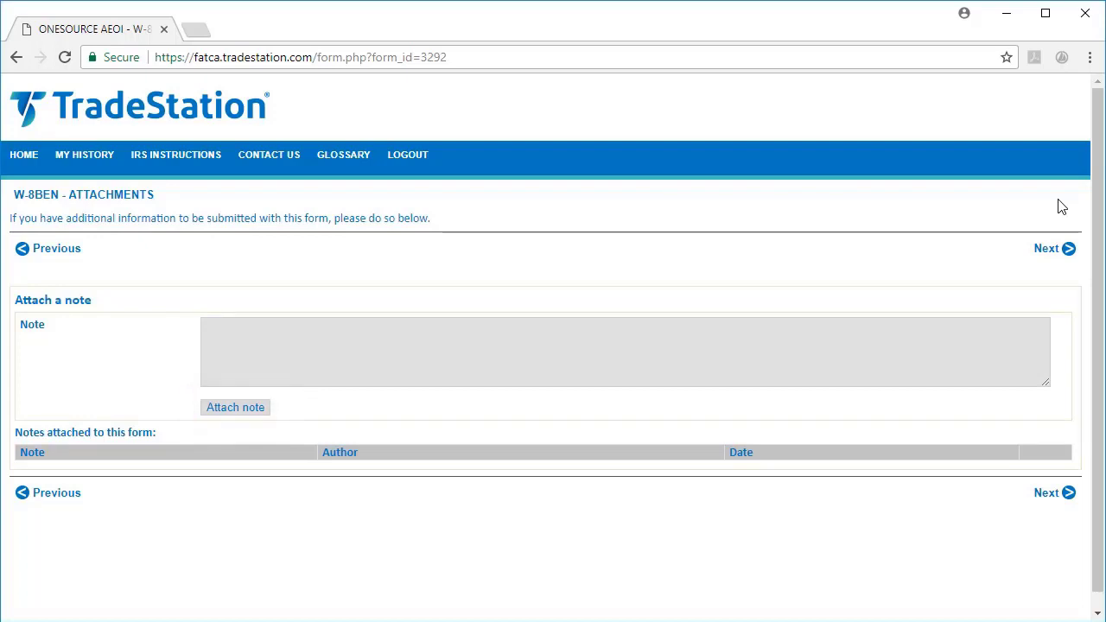
click(1055, 496)
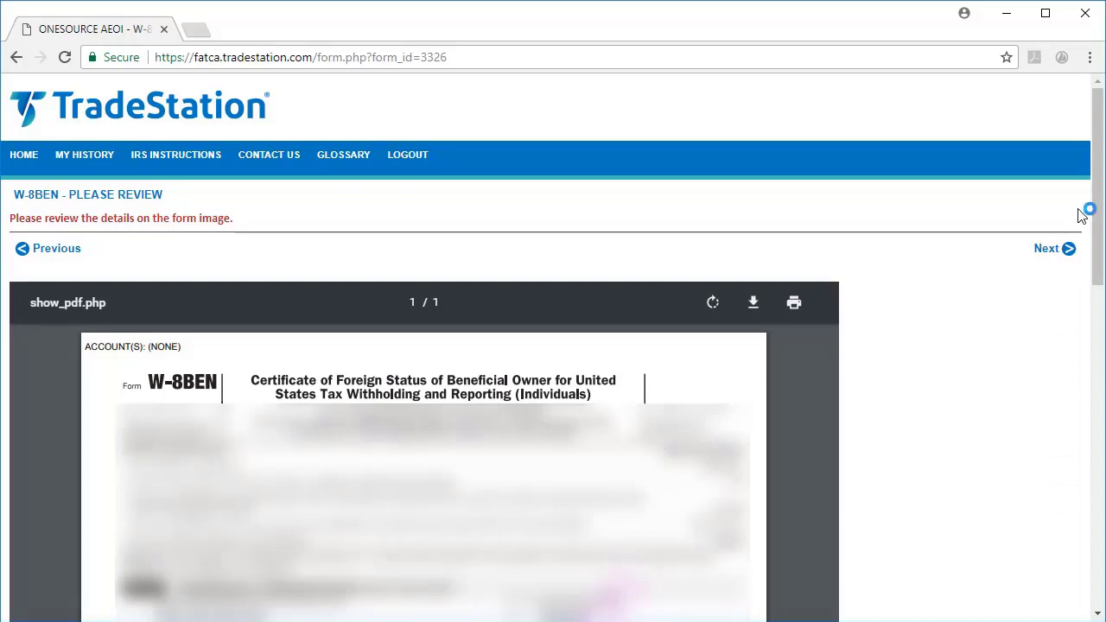
Review the generated W-8BEN form image down to its signature section and continue to Part III.
drag(1098, 213, 1103, 537)
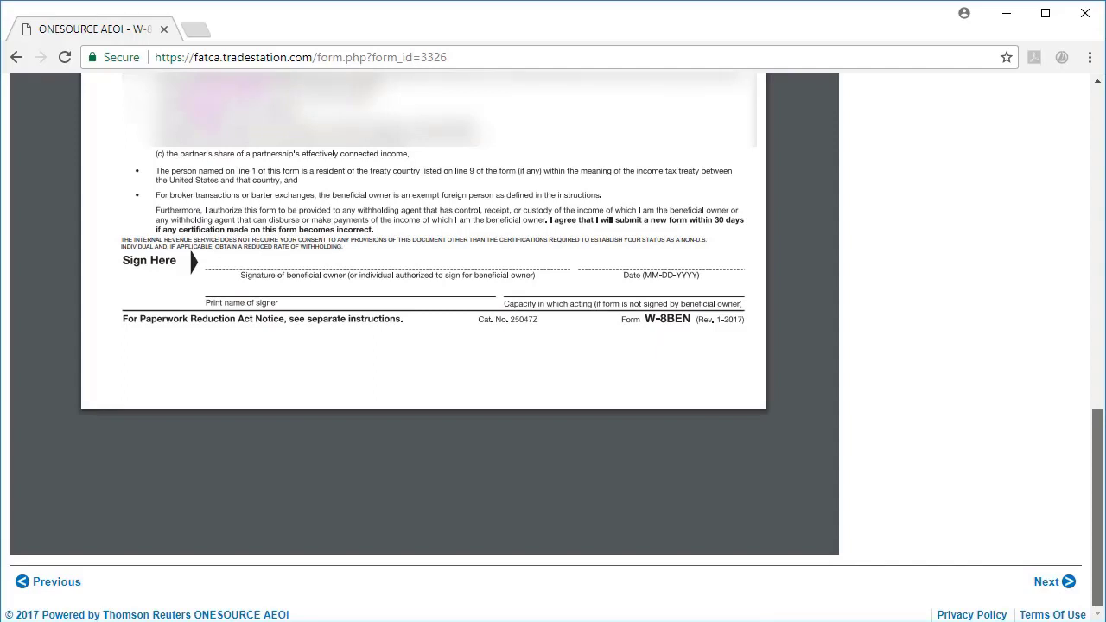
click(1046, 583)
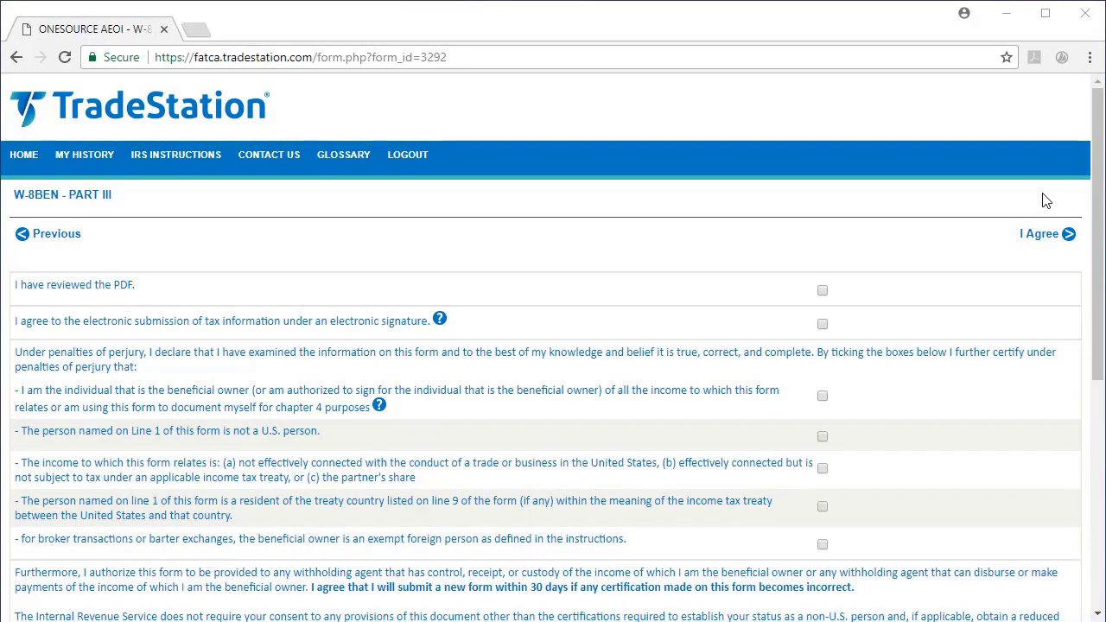
Agree to the Part III certifications and confirm the electronic signature to submit the W-8BEN.
scroll(1046, 200, down, 5)
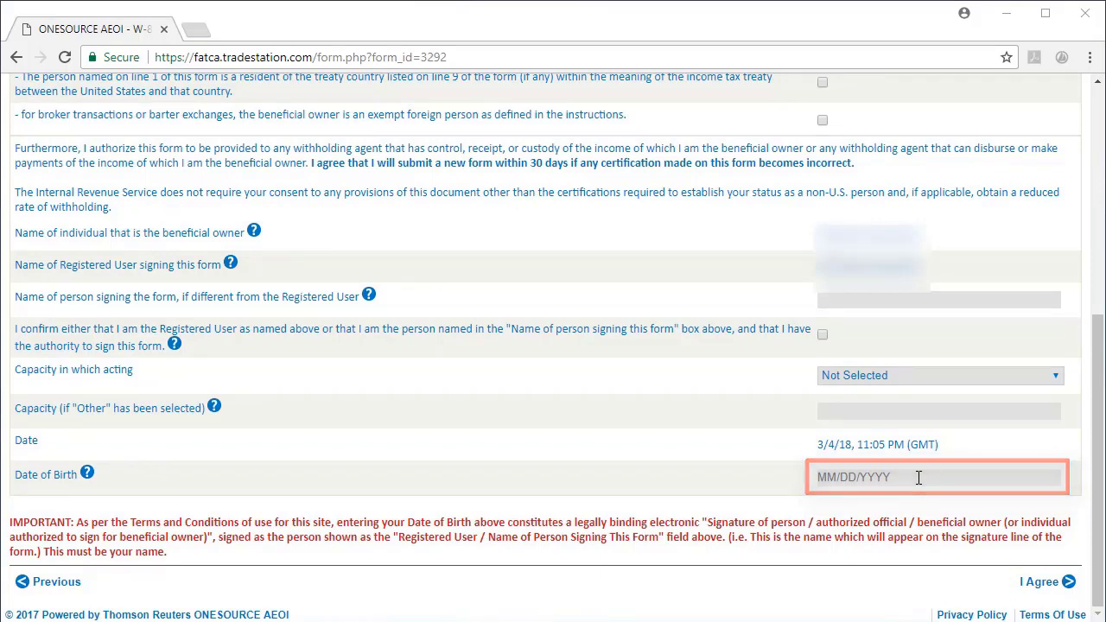
click(1046, 585)
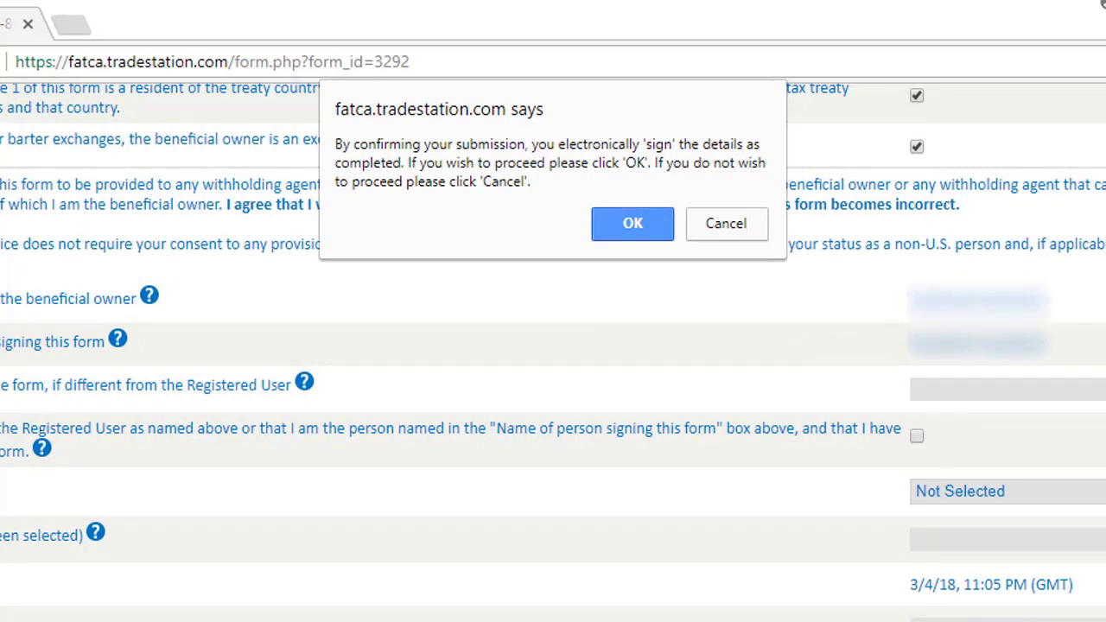
click(623, 226)
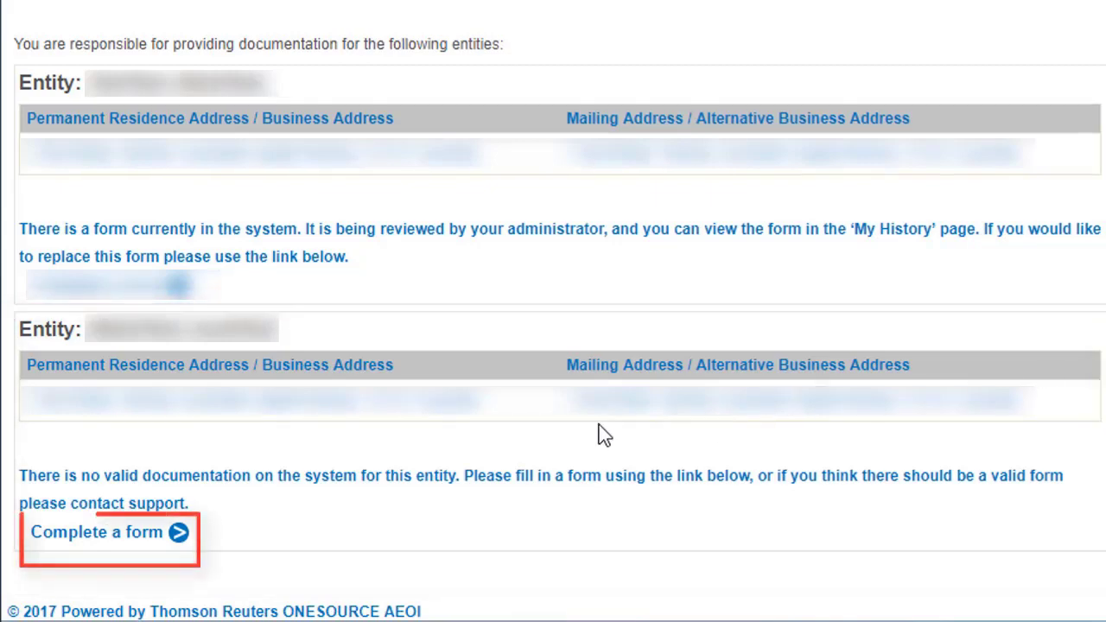
Start a form for the entity without valid documentation, and visit TradeStation University from the account approval pending page.
click(142, 540)
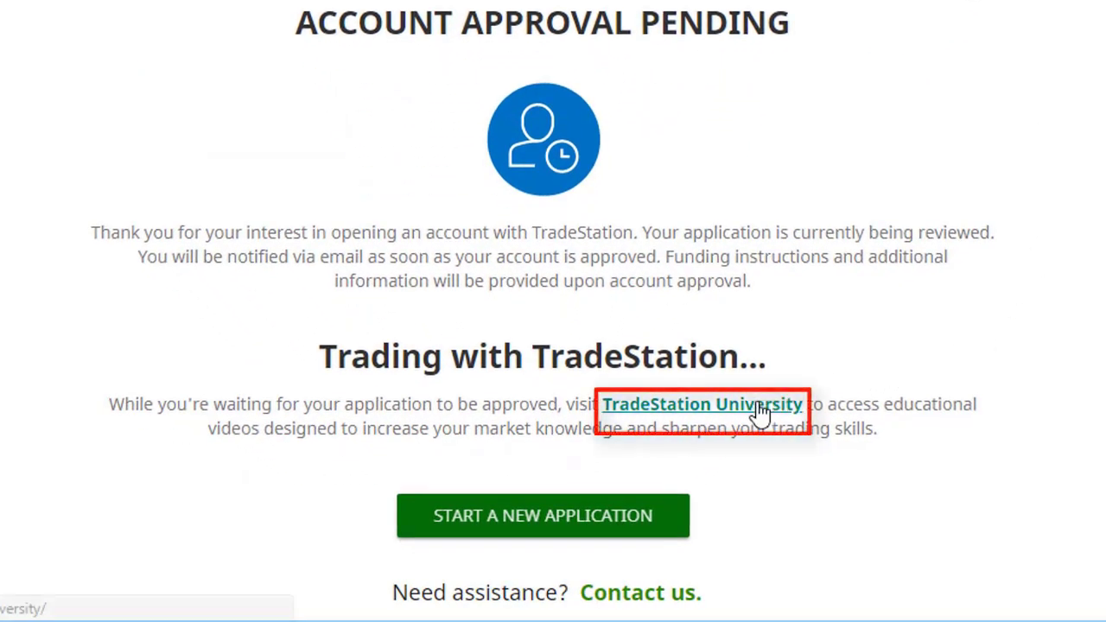
click(758, 413)
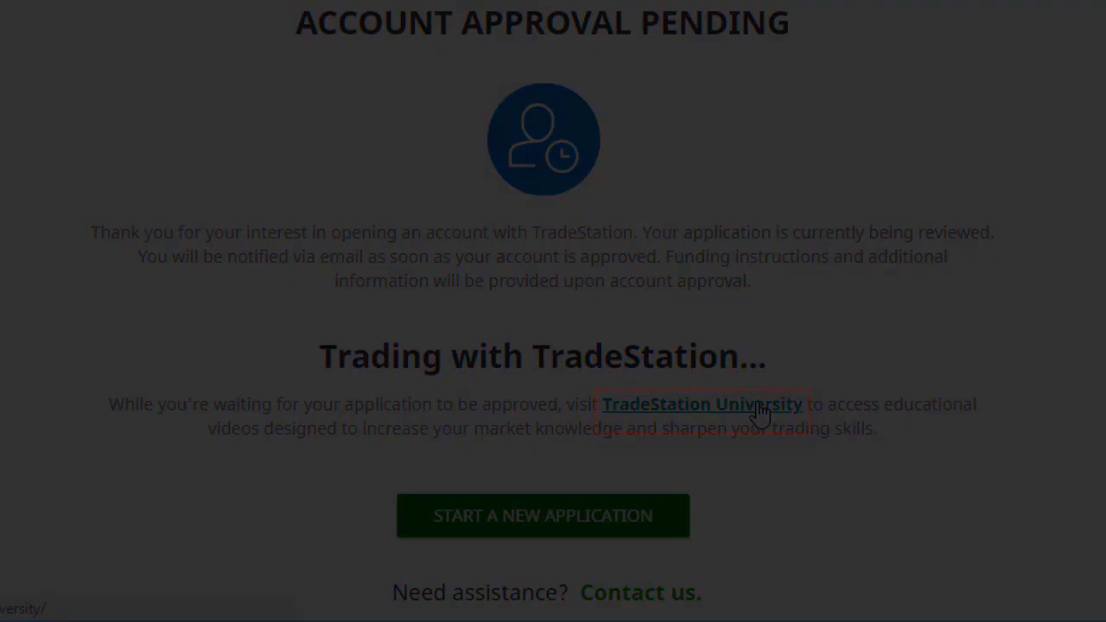